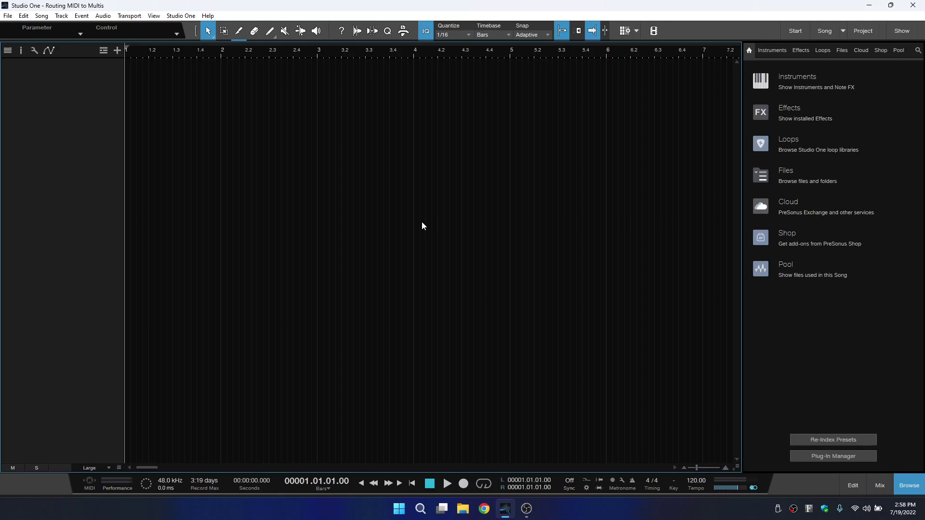
Create a Falcon instrument track by dragging UVI Falcon into the arrangement.
{"action": "left_click", "coordinate": [770, 49]}
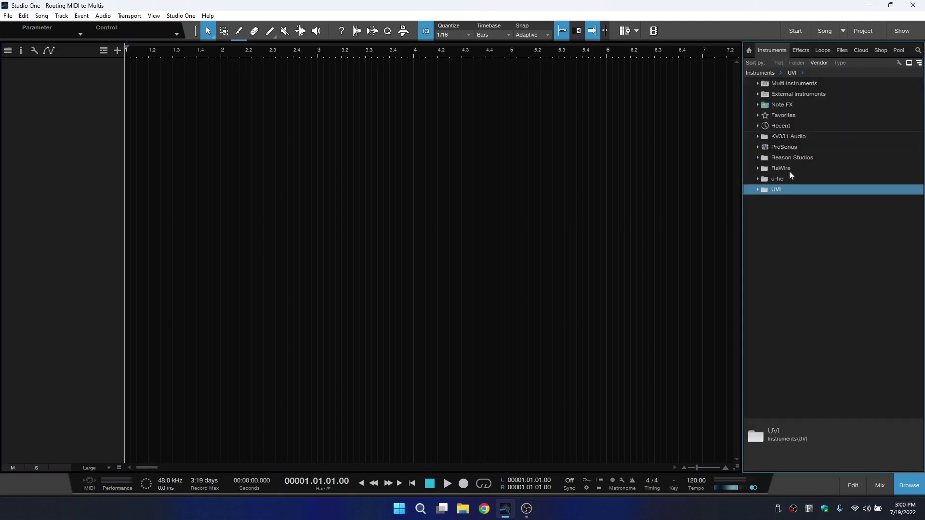
{"action": "left_click", "coordinate": [758, 191]}
{"action": "left_click_drag", "start_coordinate": [802, 230], "coordinate": [347, 161]}
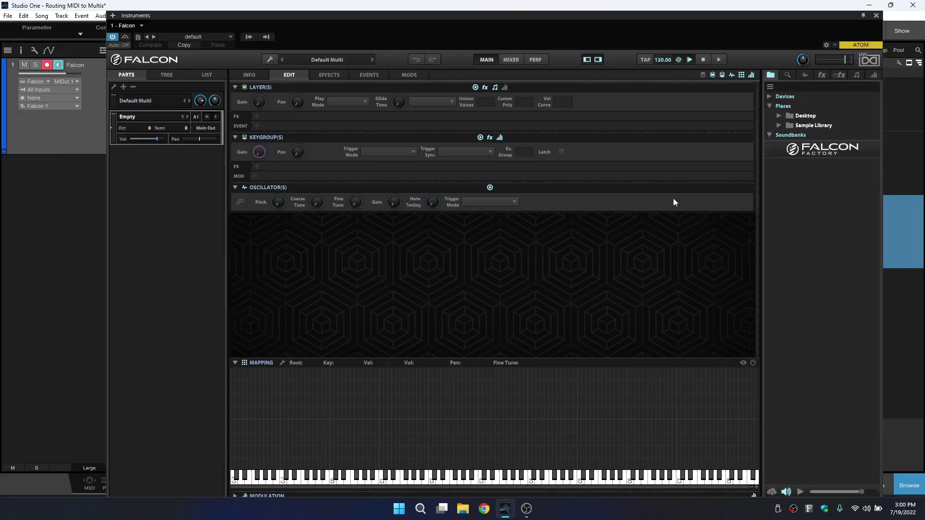
Load the Falcon Factory Pads preset Artic Pad 1.6 and show its info page.
{"action": "left_click", "coordinate": [817, 148]}
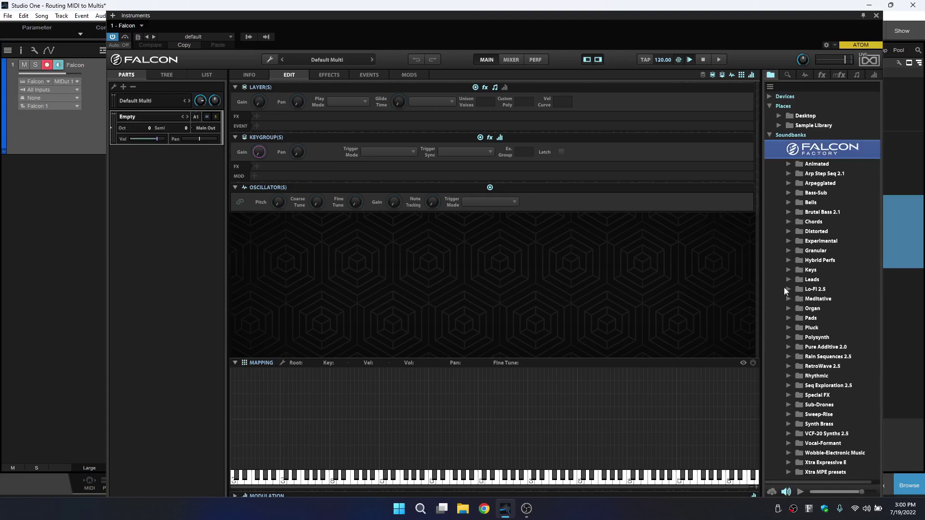
{"action": "left_click", "coordinate": [788, 318]}
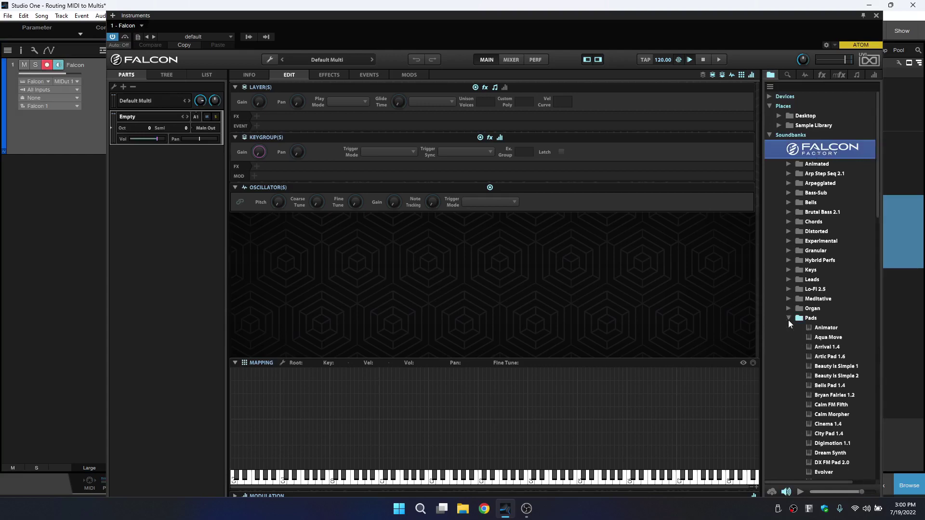
{"action": "left_click", "coordinate": [828, 358]}
{"action": "double_click", "coordinate": [828, 359]}
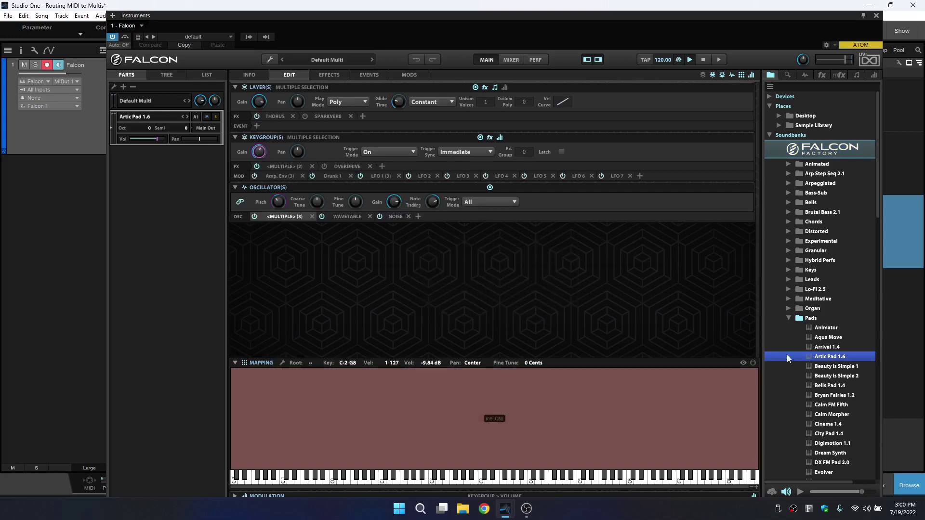
{"action": "left_click", "coordinate": [250, 74]}
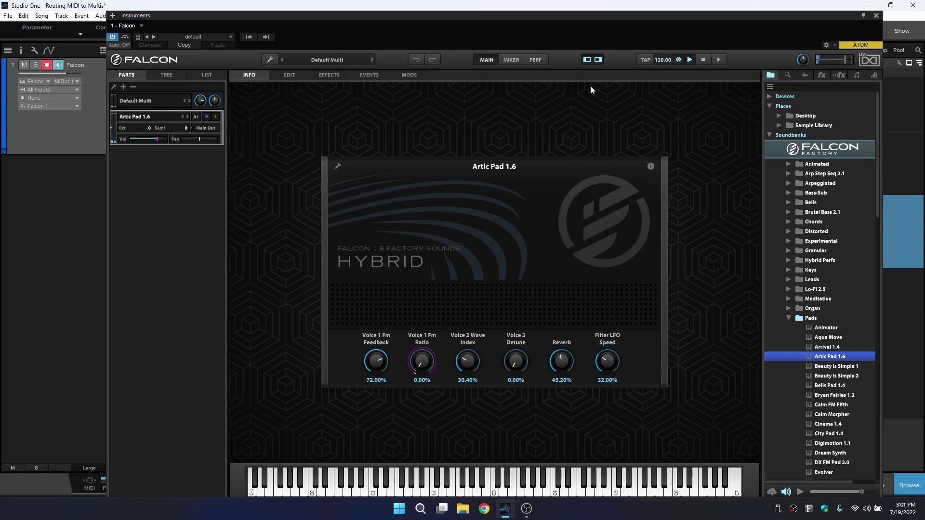
Try routing the Falcon track to MIDI Input 6, return it to Input 1, and reopen Falcon.
{"action": "left_click", "coordinate": [876, 15]}
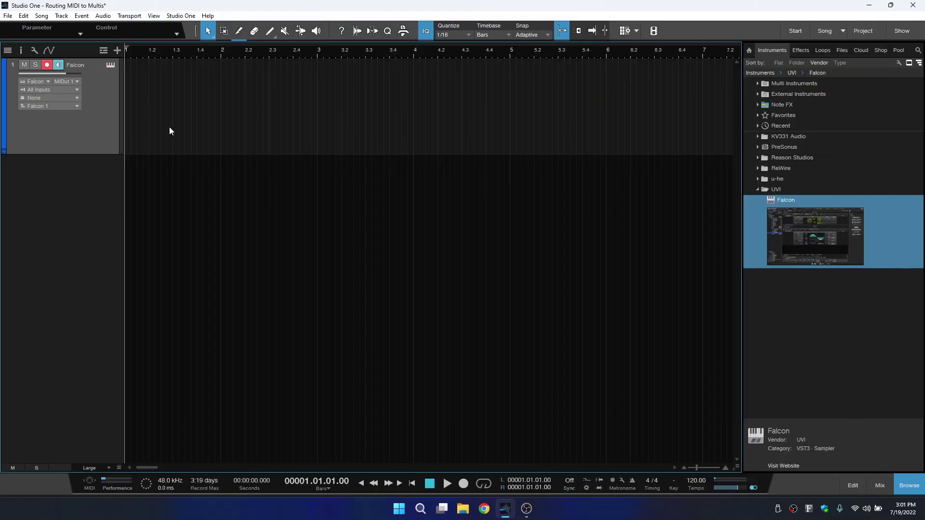
{"action": "left_click", "coordinate": [76, 82]}
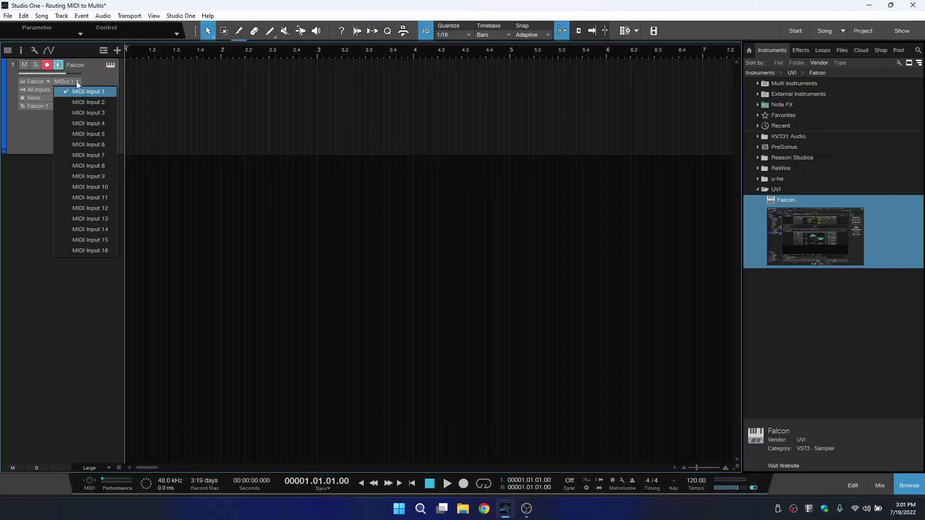
{"action": "left_click", "coordinate": [83, 146]}
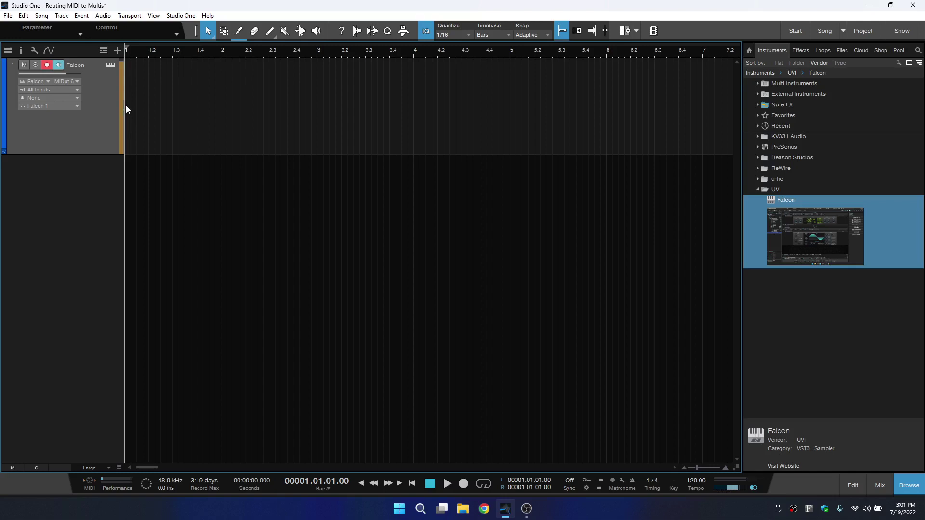
{"action": "left_click", "coordinate": [76, 82]}
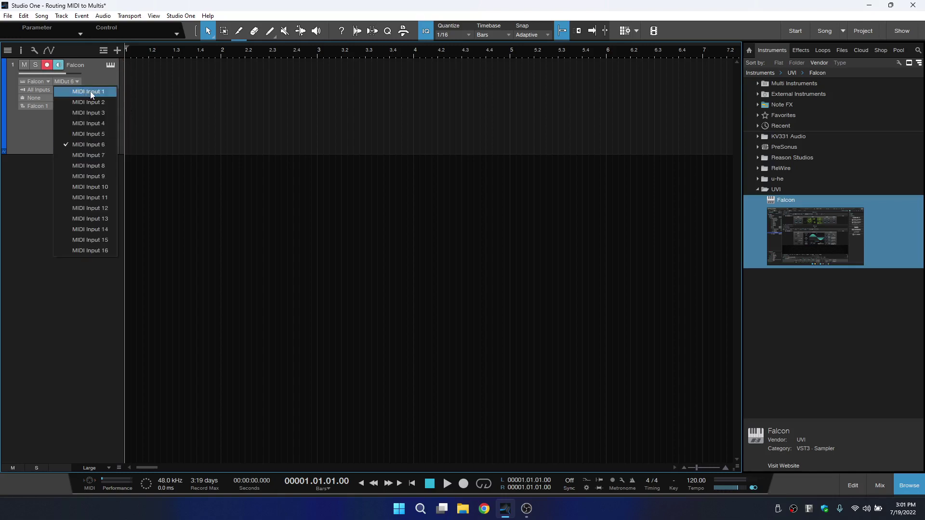
{"action": "left_click", "coordinate": [91, 92]}
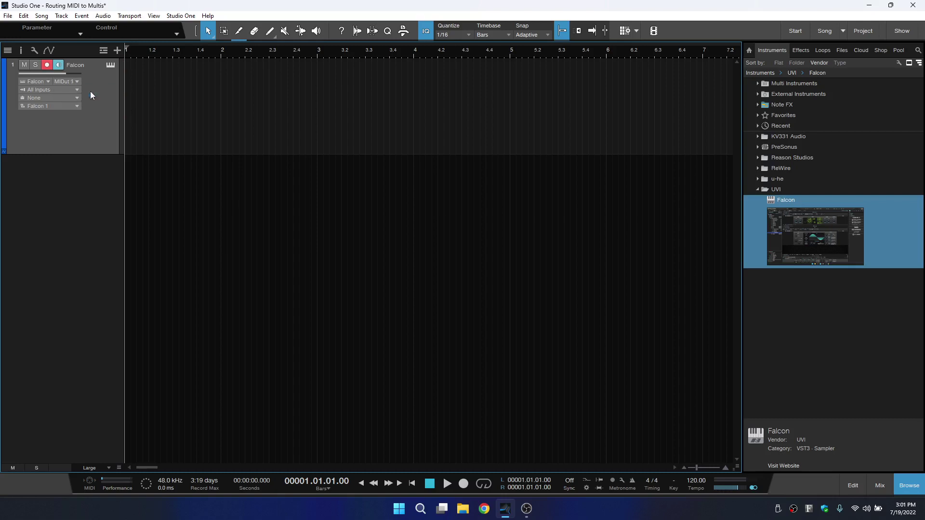
{"action": "left_click", "coordinate": [110, 65]}
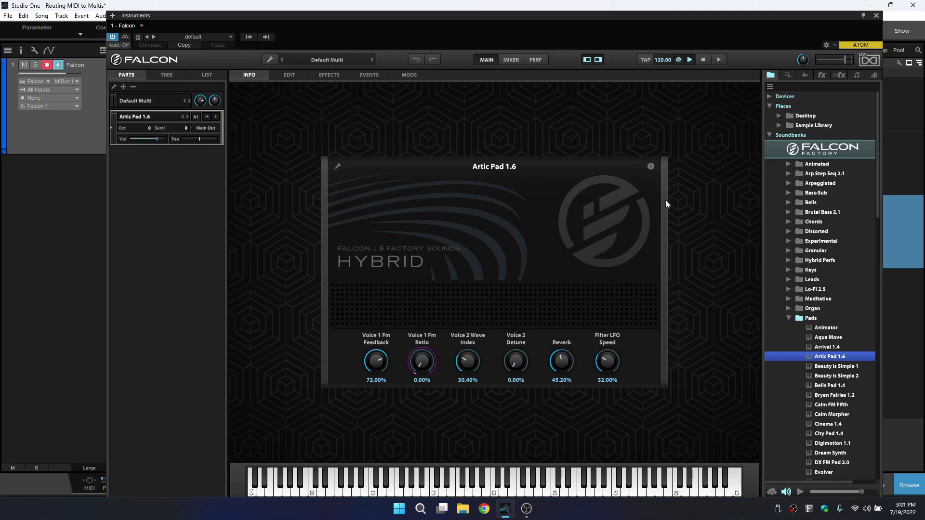
Add a second Falcon part loaded with City Pad 1.4, then close the Falcon window.
{"action": "left_click", "coordinate": [123, 86]}
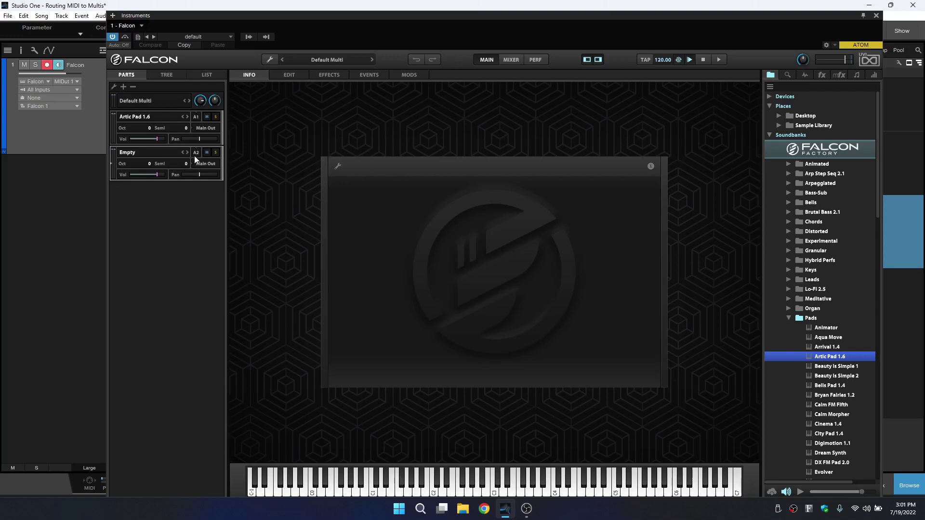
{"action": "double_click", "coordinate": [828, 434]}
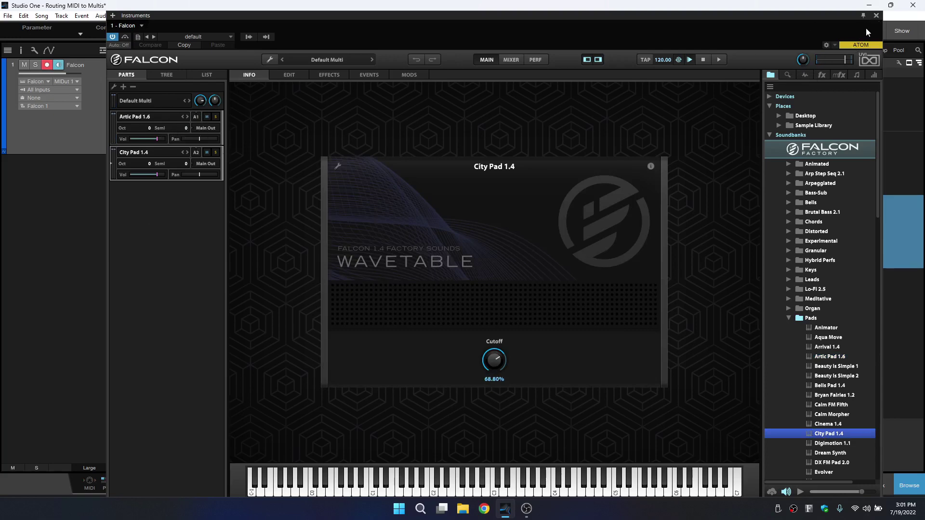
{"action": "left_click", "coordinate": [876, 15]}
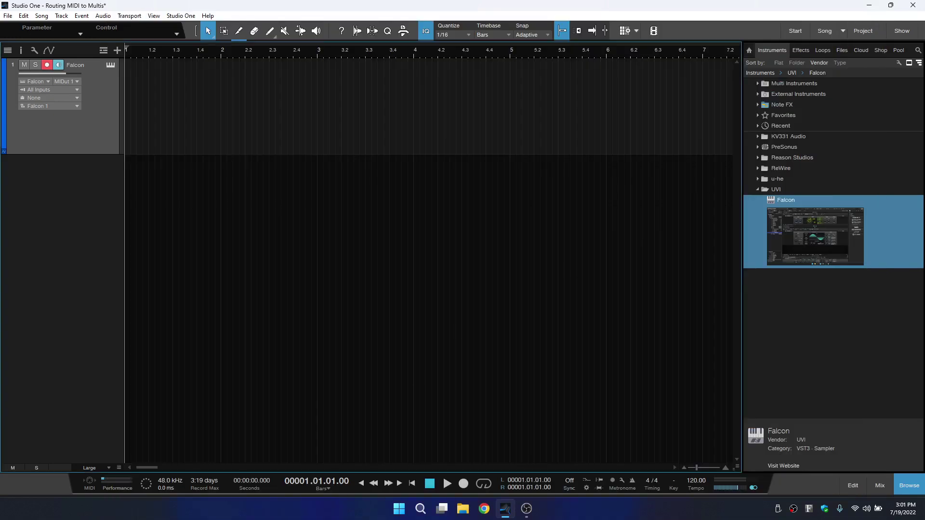
Add an Instrument track, Vox, targeting the existing Falcon instrument on MIDI Input 2.
{"action": "key", "text": "t"}
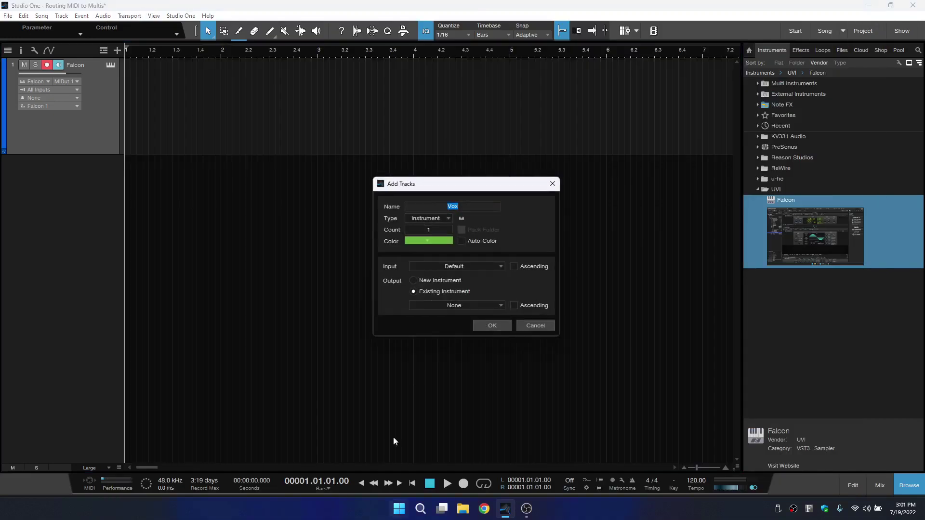
{"action": "left_click", "coordinate": [447, 219]}
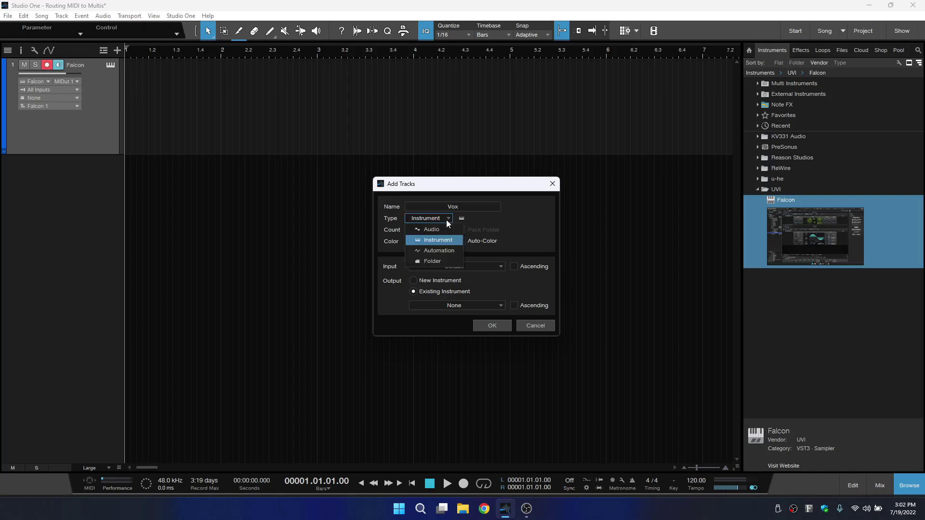
{"action": "left_click", "coordinate": [430, 242]}
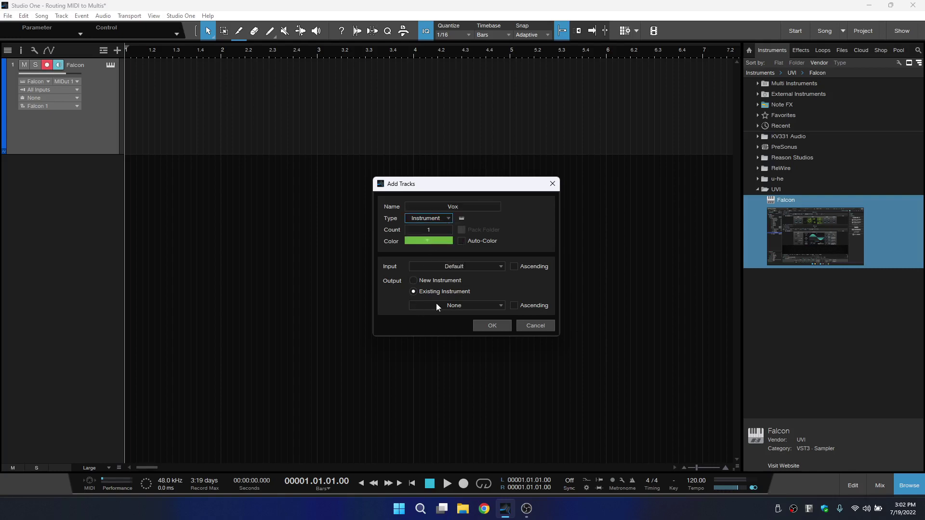
{"action": "left_click", "coordinate": [414, 292]}
{"action": "left_click", "coordinate": [498, 306]}
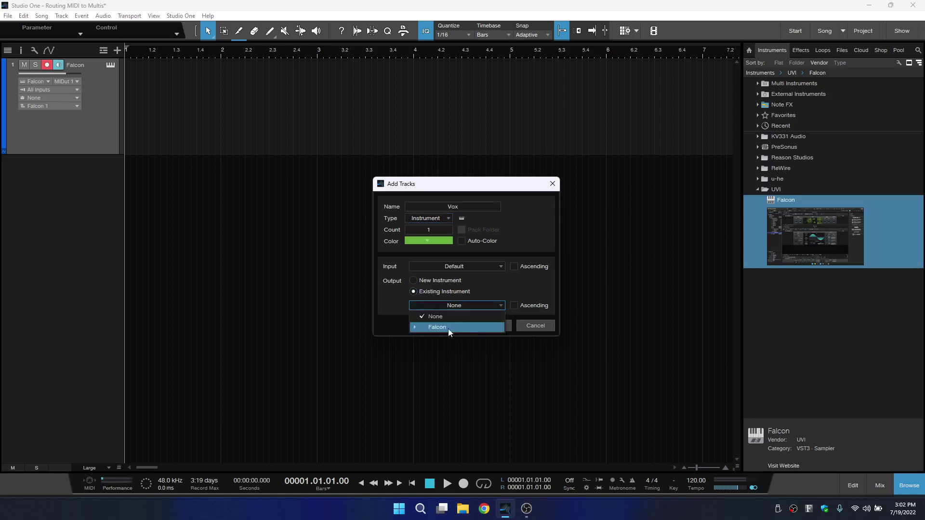
{"action": "left_click", "coordinate": [415, 322]}
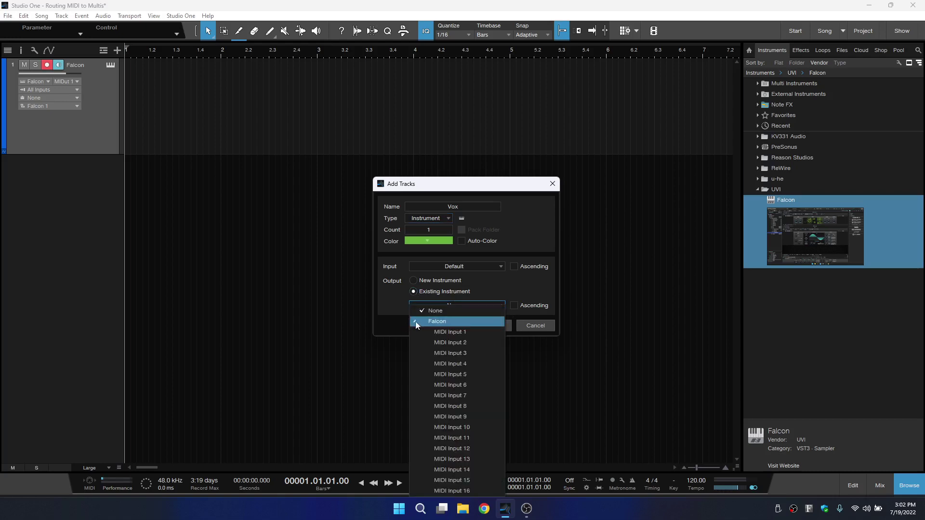
{"action": "left_click", "coordinate": [456, 345]}
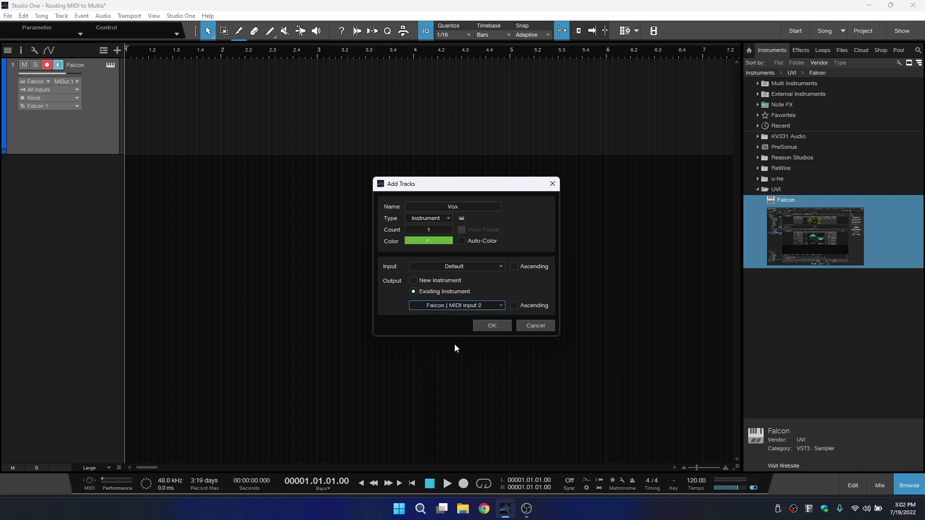
{"action": "left_click", "coordinate": [483, 327]}
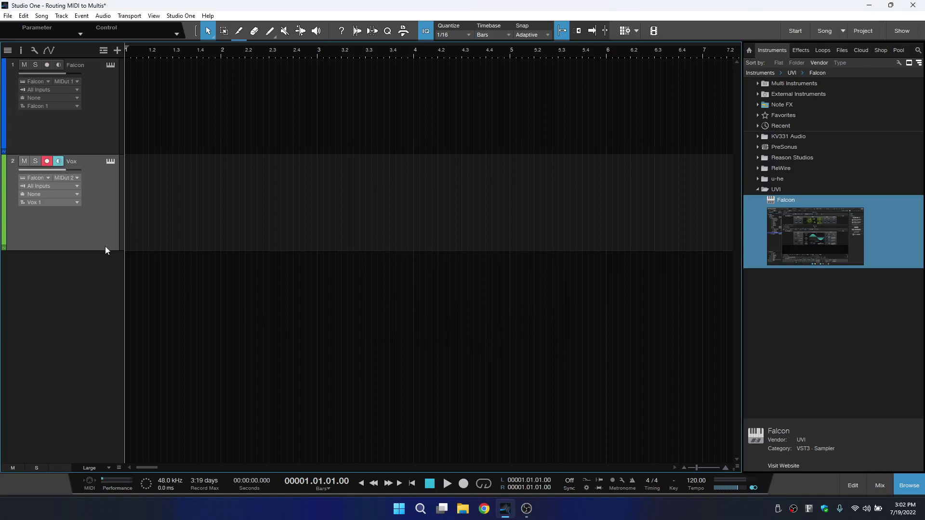
Open Falcon from the Vox track to view the Artic Pad 1.6 and City Pad 1.4 parts.
{"action": "left_click", "coordinate": [109, 163]}
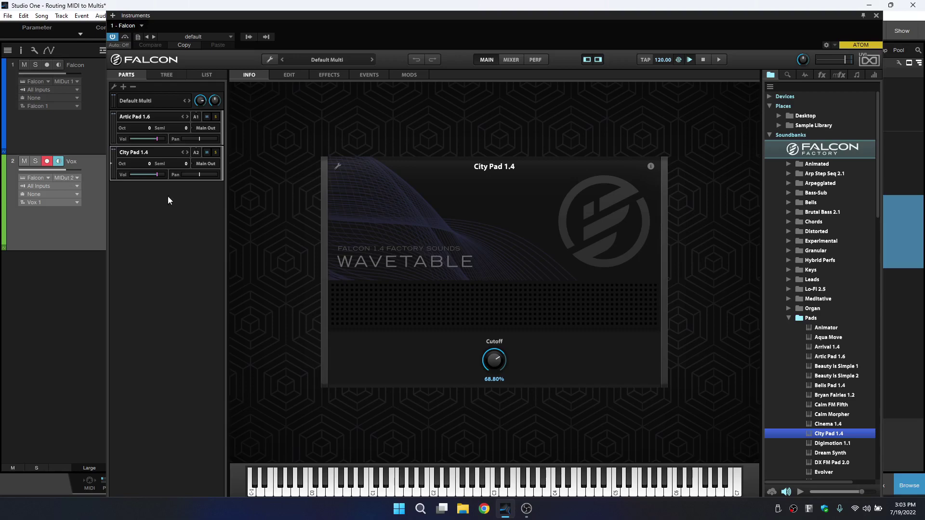
Close the Falcon window, the browser and the mixer, leaving just the Falcon and Vox tracks.
{"action": "left_click", "coordinate": [876, 15]}
{"action": "left_click", "coordinate": [894, 485]}
{"action": "left_click", "coordinate": [895, 486]}
{"action": "left_click", "coordinate": [885, 486]}
{"action": "left_click", "coordinate": [906, 492]}
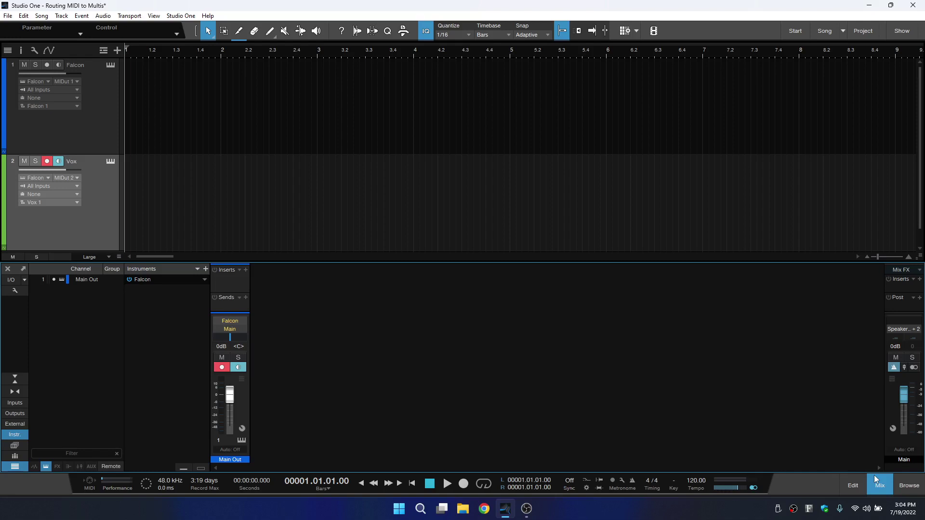
{"action": "left_click", "coordinate": [880, 486]}
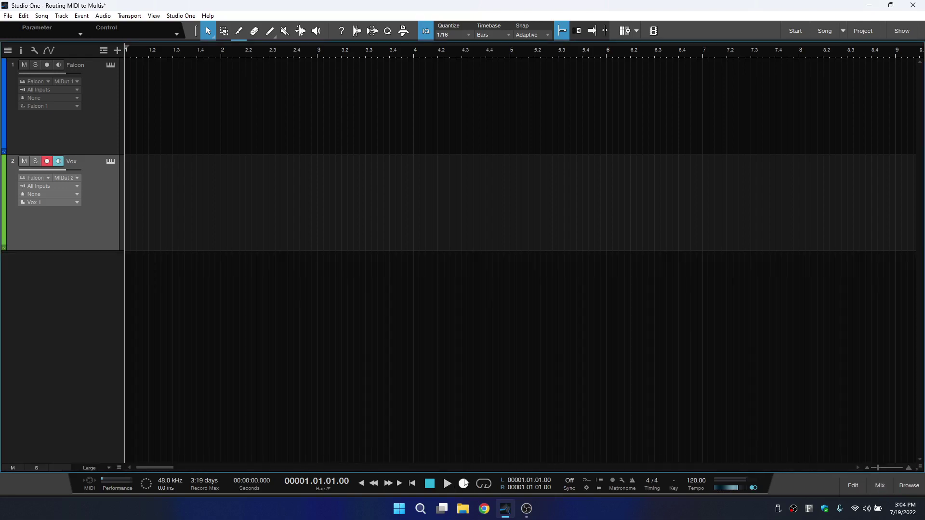
Test playback, then record a three-note melody onto both tracks from bar 1 to about bar 6.
{"action": "key", "text": "space"}
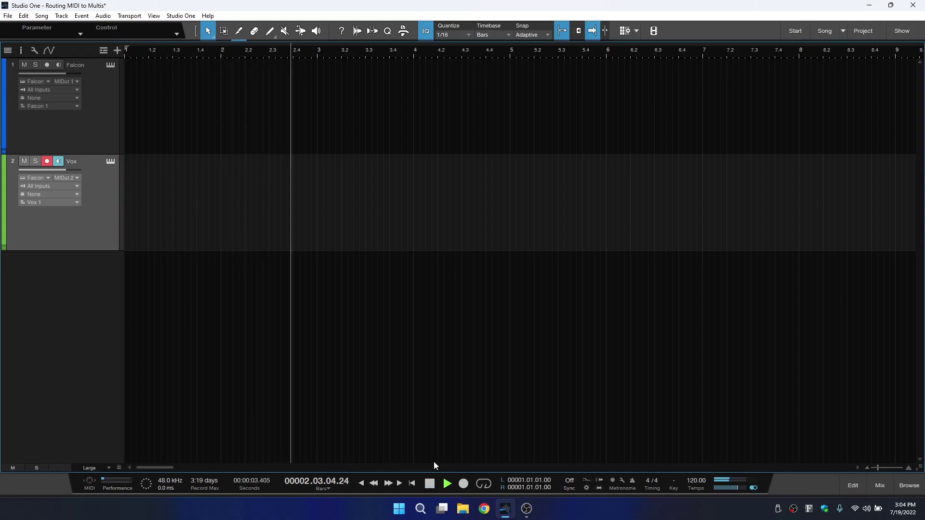
{"action": "left_click", "coordinate": [429, 483]}
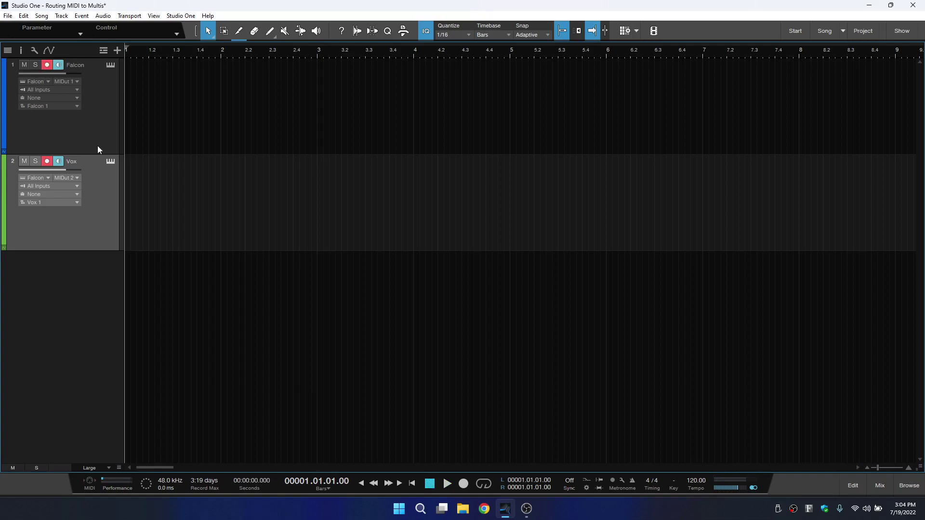
{"action": "left_click", "coordinate": [462, 483]}
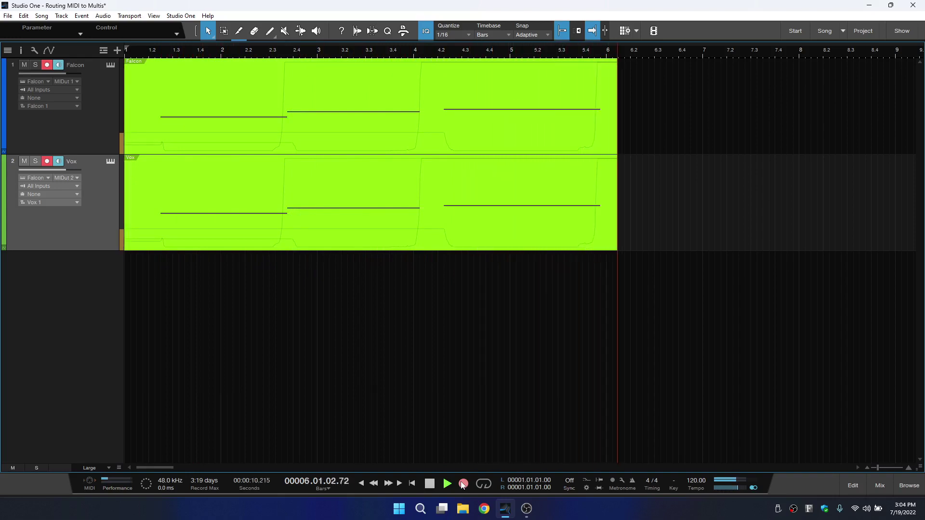
{"action": "key", "text": "space"}
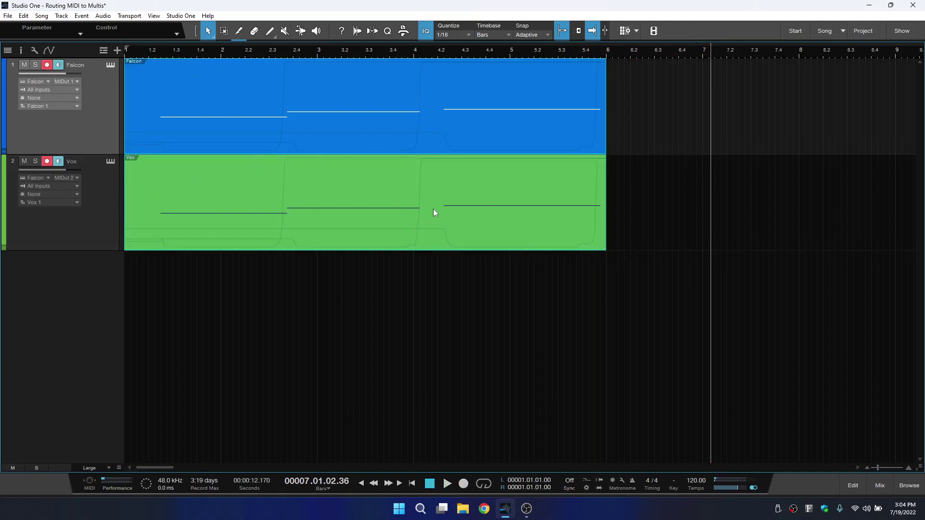
Add a G3 note at 4.2.2 in the Falcon part, stretched toward bar 6.
{"action": "double_click", "coordinate": [417, 131]}
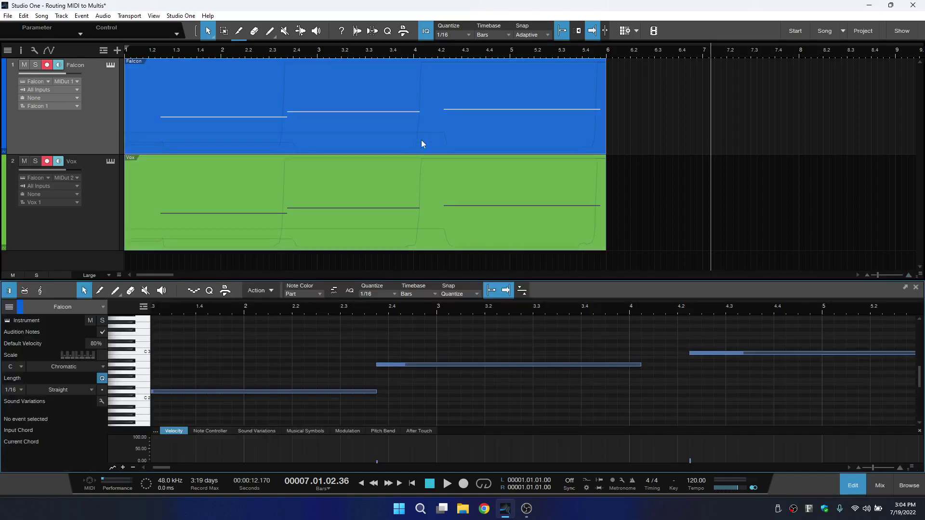
{"action": "left_click", "coordinate": [694, 327]}
{"action": "left_click_drag", "start_coordinate": [695, 328], "coordinate": [910, 326]}
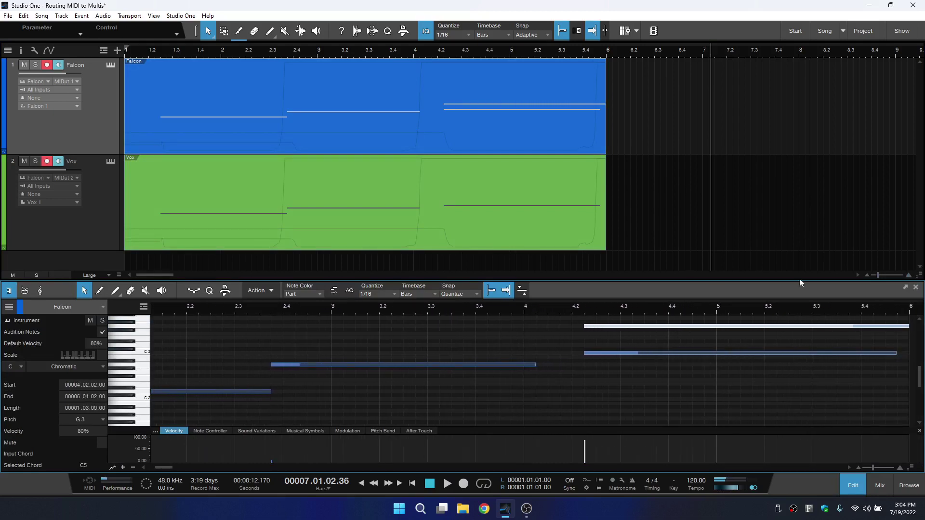
{"action": "left_click", "coordinate": [853, 488]}
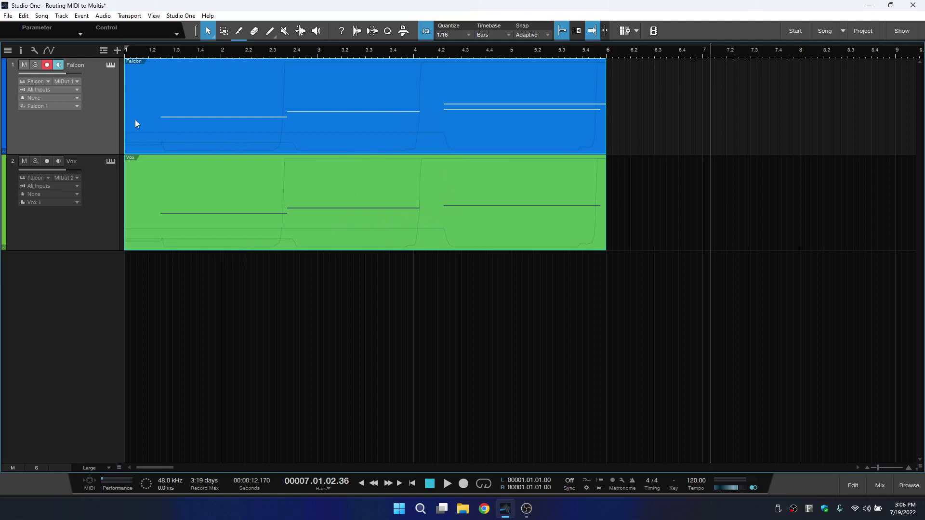
Check the Vox track's instrument routing, then add a u-he Hive instrument track to the song.
{"action": "left_click", "coordinate": [47, 178]}
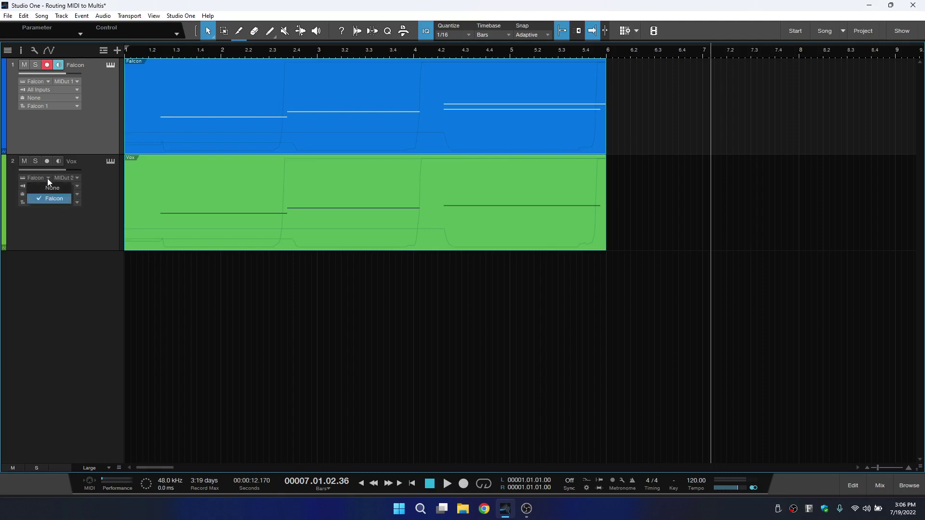
{"action": "left_click", "coordinate": [61, 201]}
{"action": "left_click", "coordinate": [908, 485]}
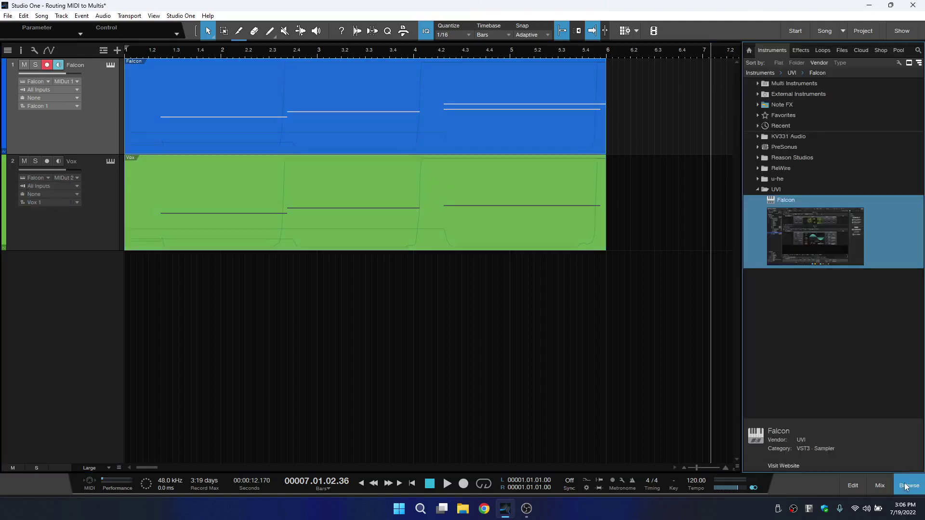
{"action": "left_click", "coordinate": [758, 179]}
{"action": "left_click_drag", "start_coordinate": [796, 218], "coordinate": [397, 338]}
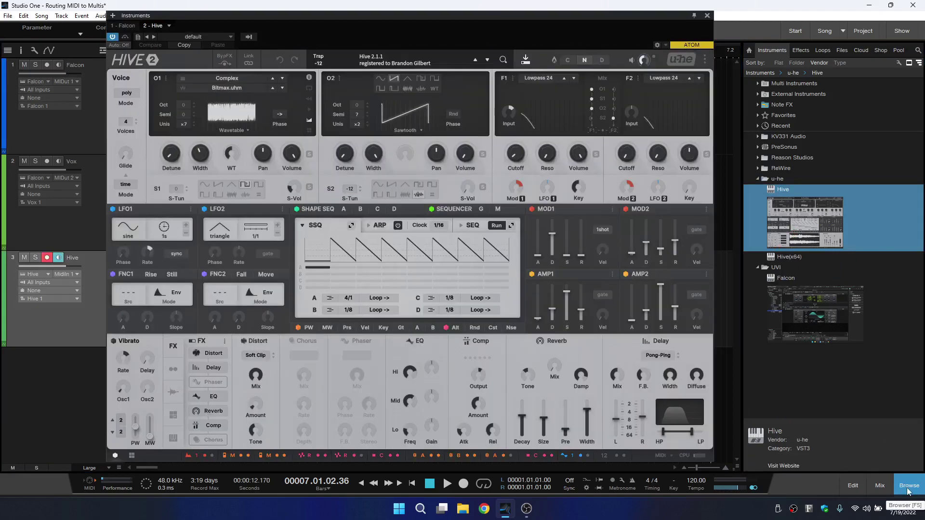
{"action": "left_click", "coordinate": [908, 489]}
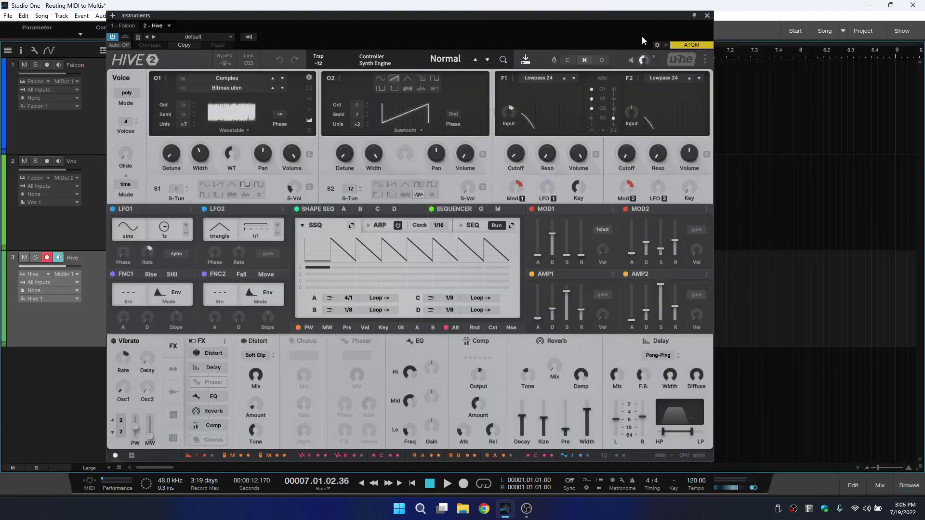
{"action": "key", "text": "F11"}
Reroute the Vox track to Hive and solo it.
{"action": "left_click", "coordinate": [72, 215]}
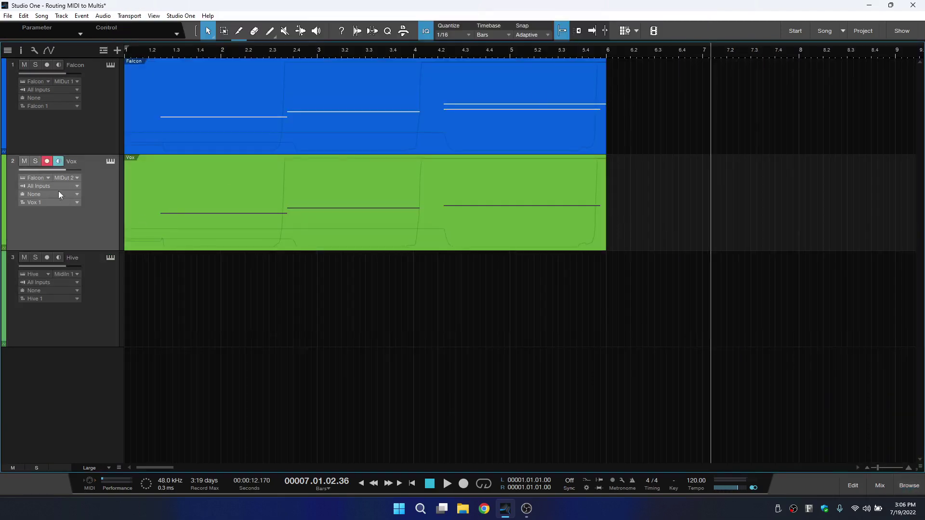
{"action": "left_click", "coordinate": [47, 178]}
{"action": "left_click", "coordinate": [47, 210]}
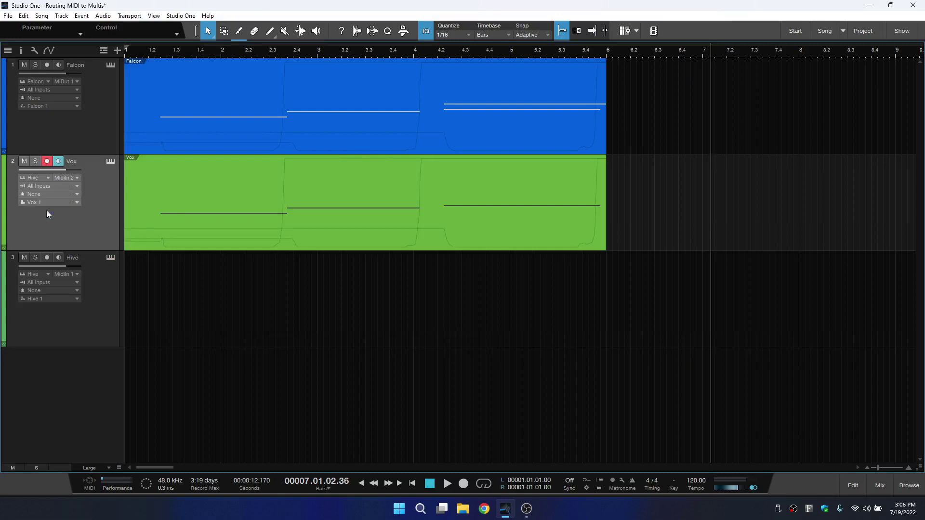
{"action": "left_click", "coordinate": [36, 161]}
Play back from near the song start to hear Vox through Hive, viewing the Hive window briefly.
{"action": "left_click", "coordinate": [154, 51]}
{"action": "key", "text": "space"}
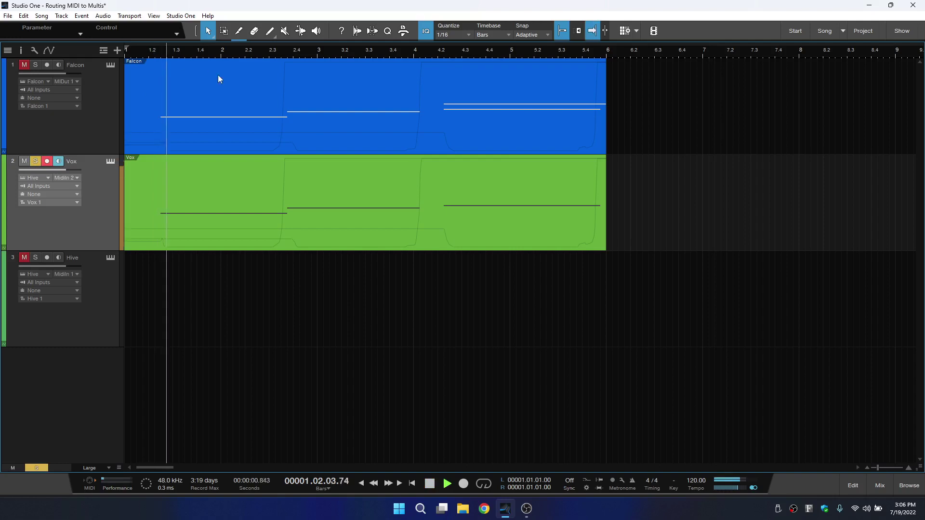
{"action": "left_click", "coordinate": [109, 163]}
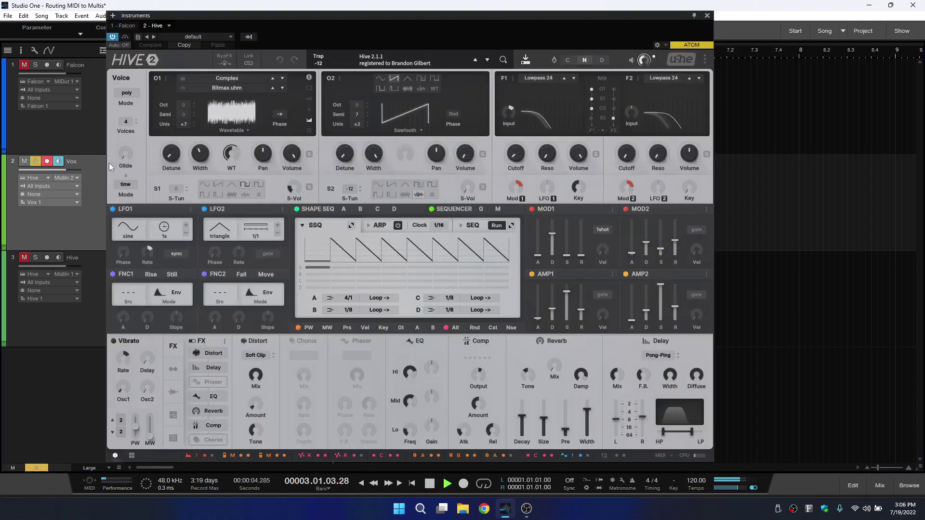
{"action": "left_click", "coordinate": [707, 16]}
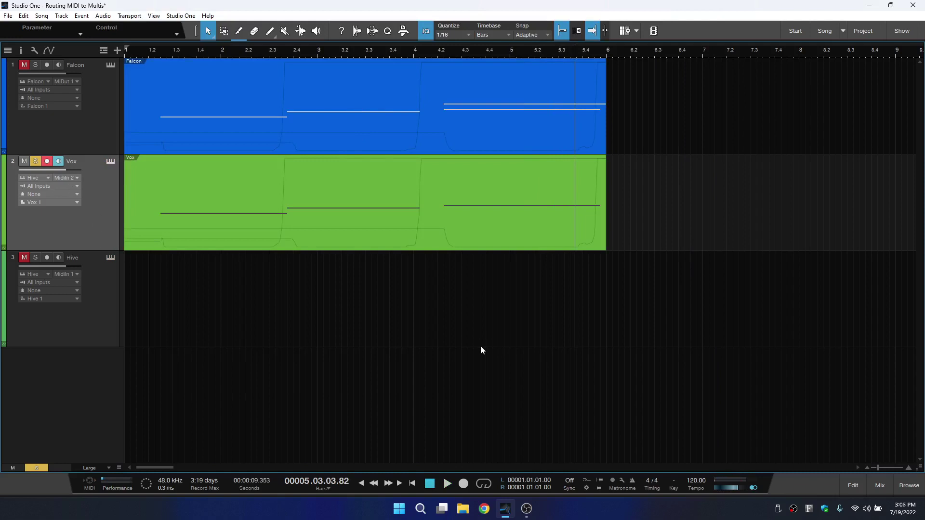
{"action": "left_click", "coordinate": [110, 66]}
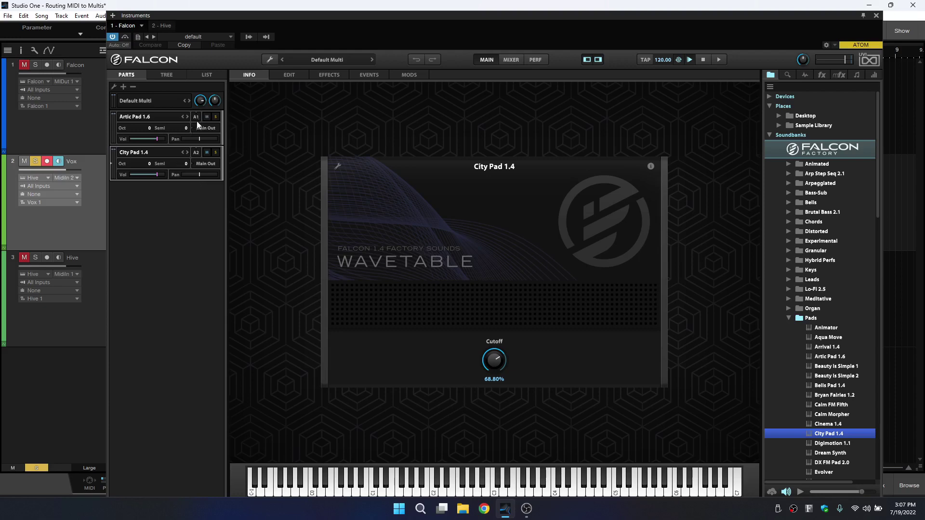
{"action": "left_click", "coordinate": [876, 16]}
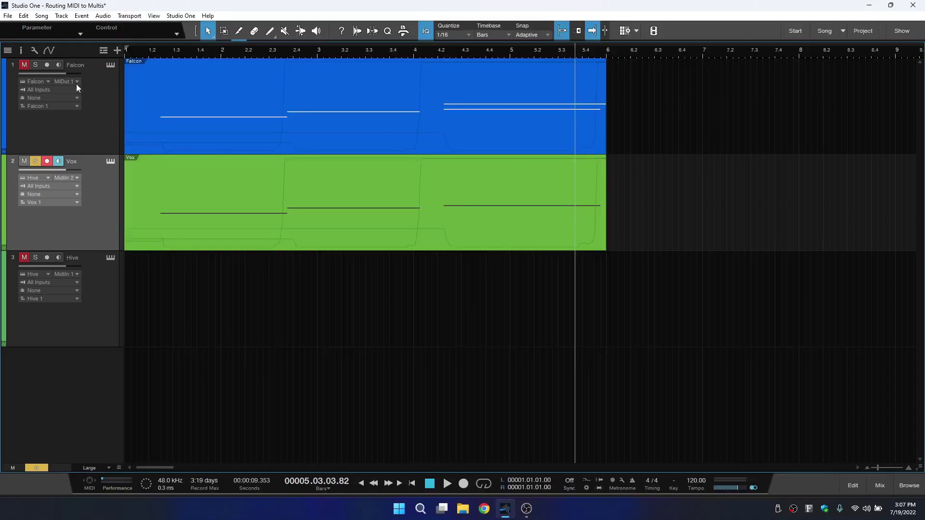